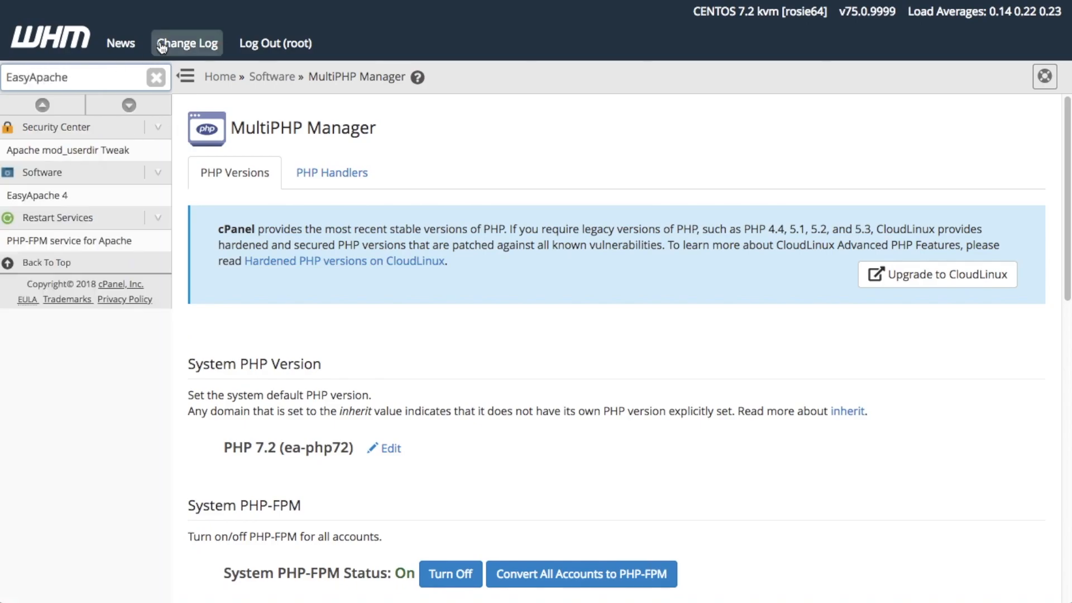
- Open EasyApache 4 to view the currently installed packages and available profiles
{"action": "left_click", "coordinate": [89, 193]}
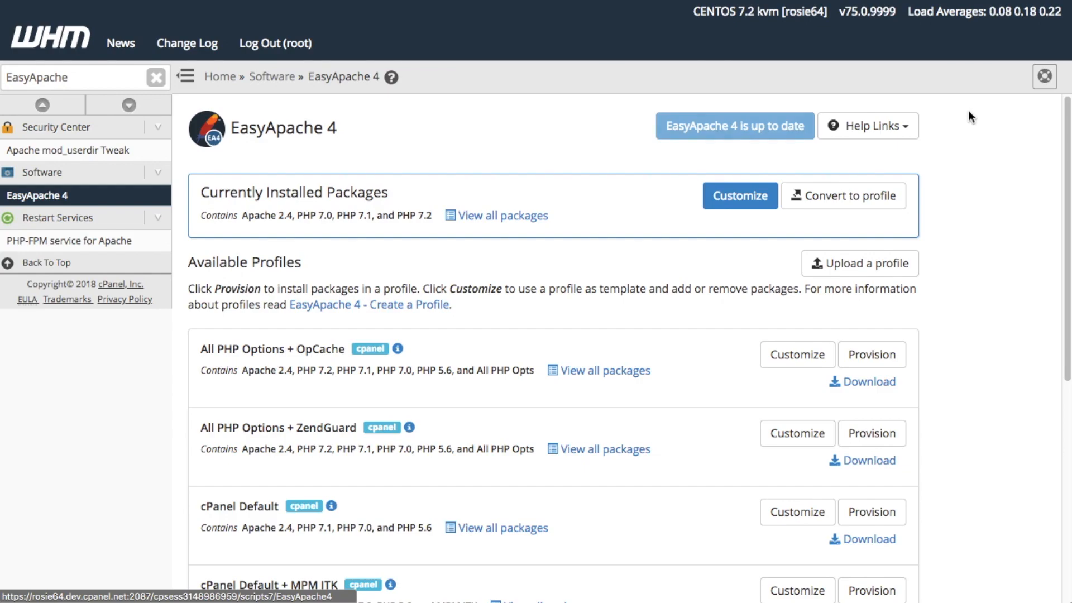
{"action": "left_click_drag", "start_coordinate": [896, 169], "coordinate": [769, 199]}
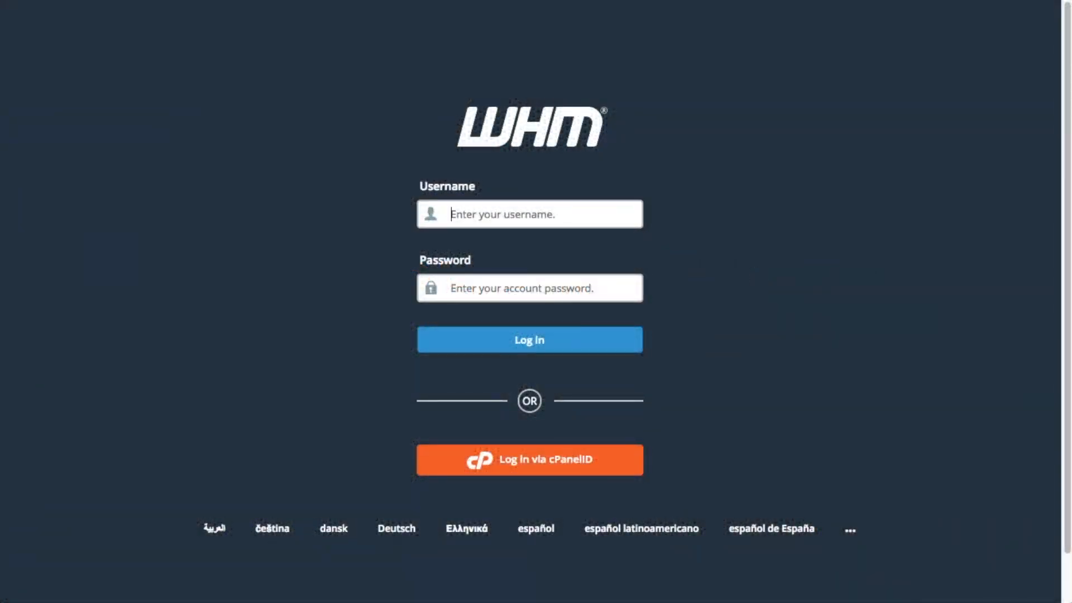
- Log in to WHM as root with the account password
{"action": "type", "text": "root"}
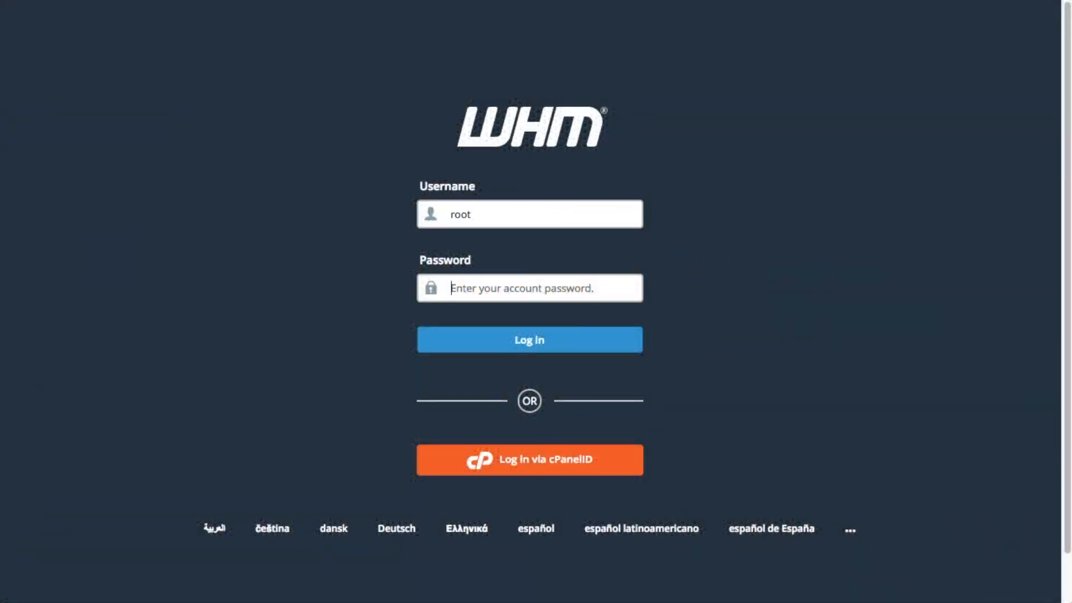
{"action": "type", "text": "•••••••"}
{"action": "key", "text": "Return"}
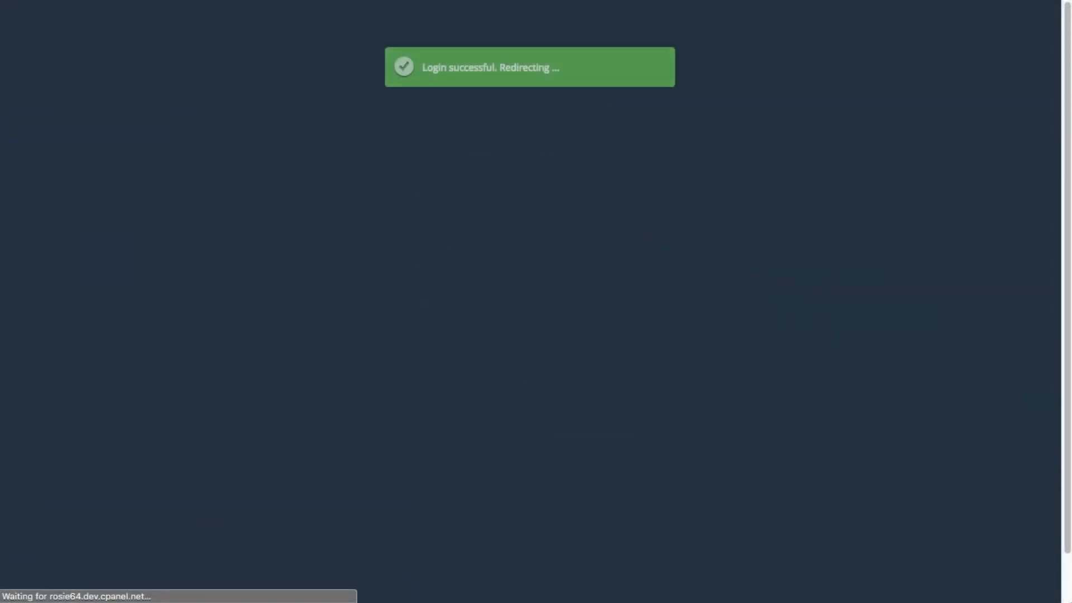
- Find and open MultiPHP Manager, and apply PHP 7.2 (ea-php72) as the system default PHP version
{"action": "type", "text": "MultiPHP"}
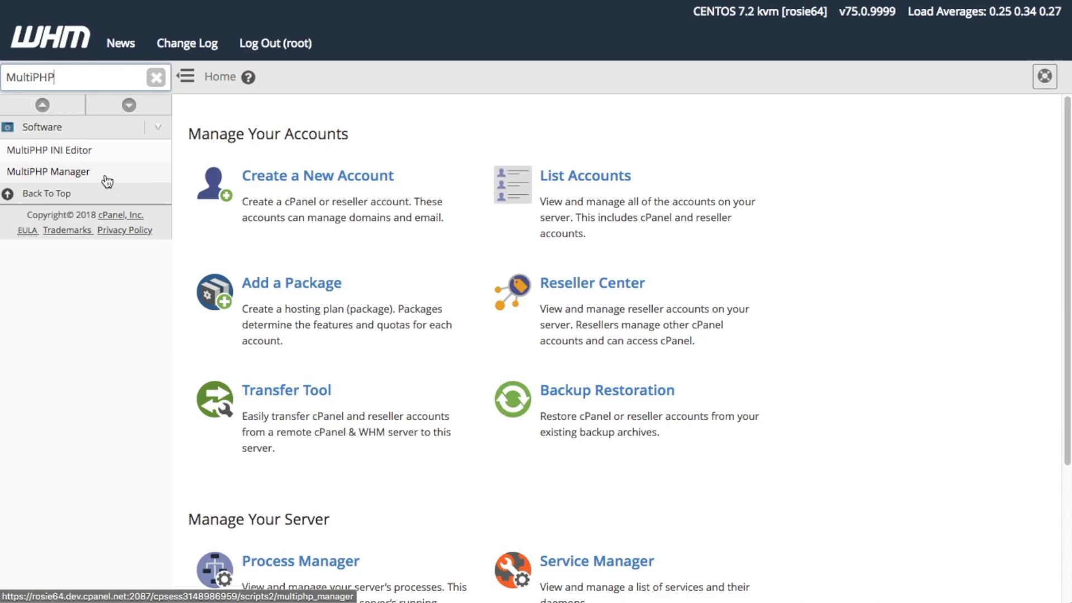
{"action": "left_click", "coordinate": [79, 171]}
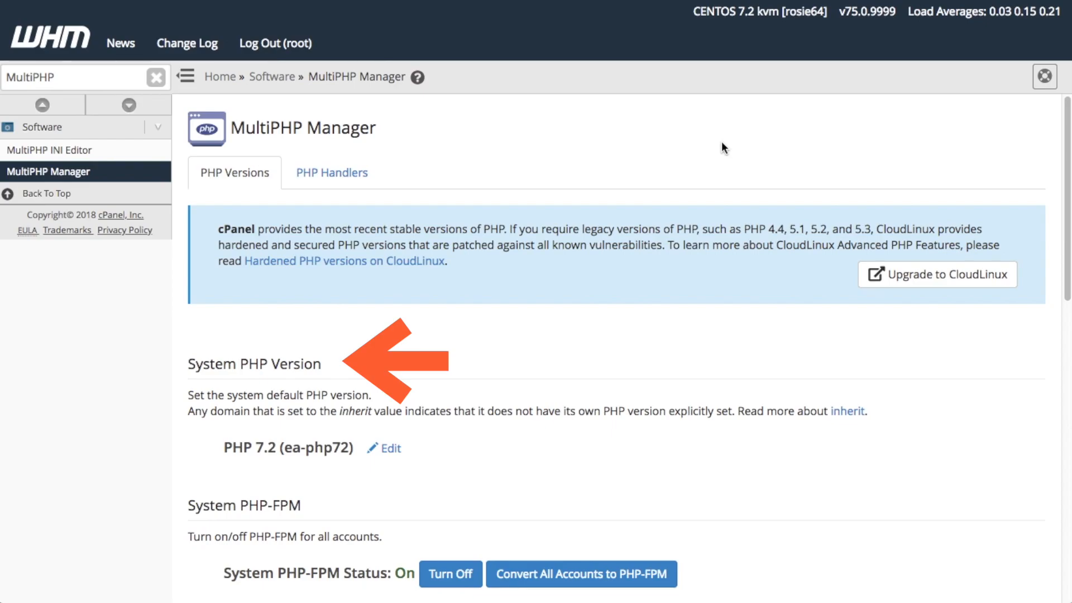
{"action": "scroll", "coordinate": [710, 135], "scroll_direction": "down", "scroll_amount": 5}
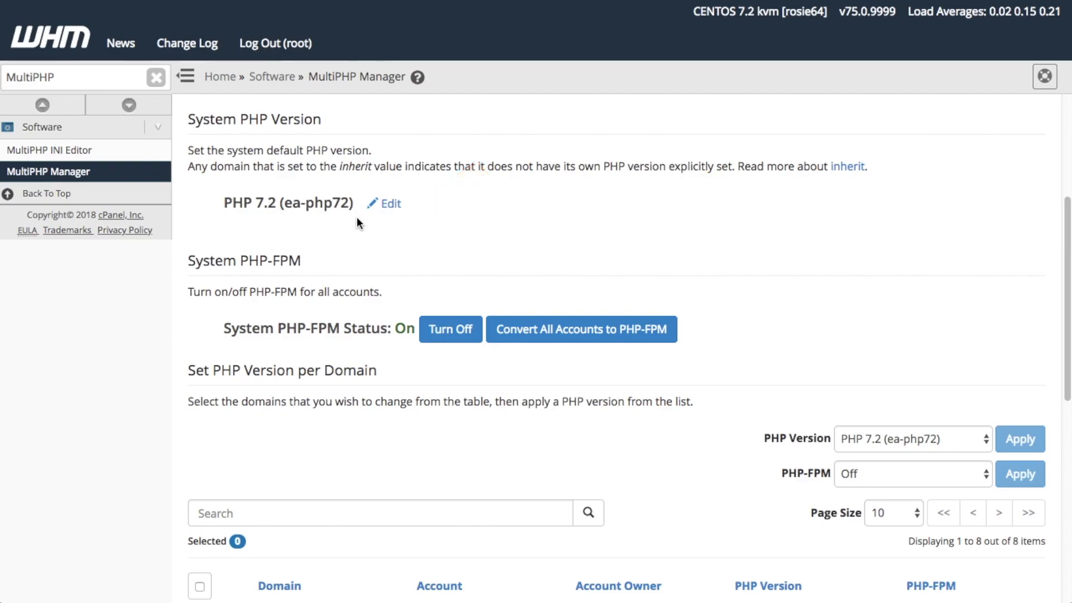
{"action": "left_click", "coordinate": [391, 204]}
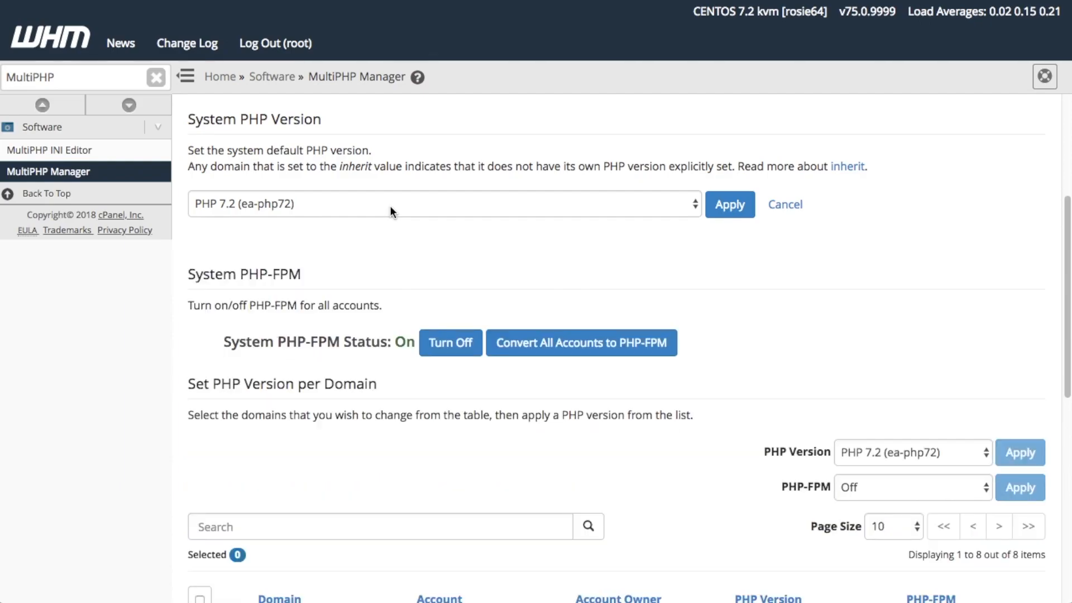
{"action": "left_click", "coordinate": [700, 204]}
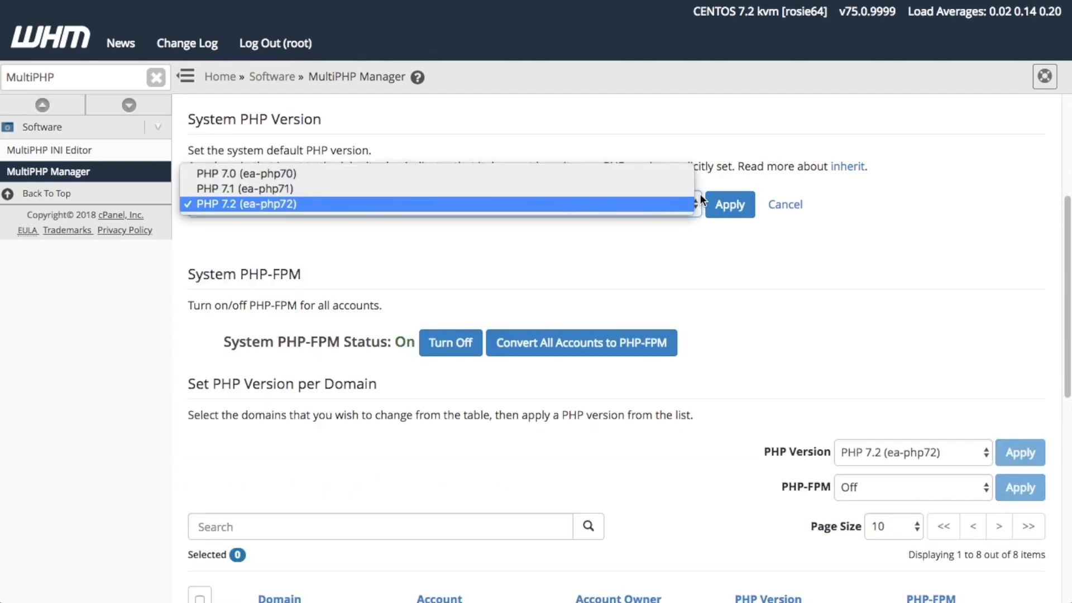
{"action": "left_click", "coordinate": [643, 204]}
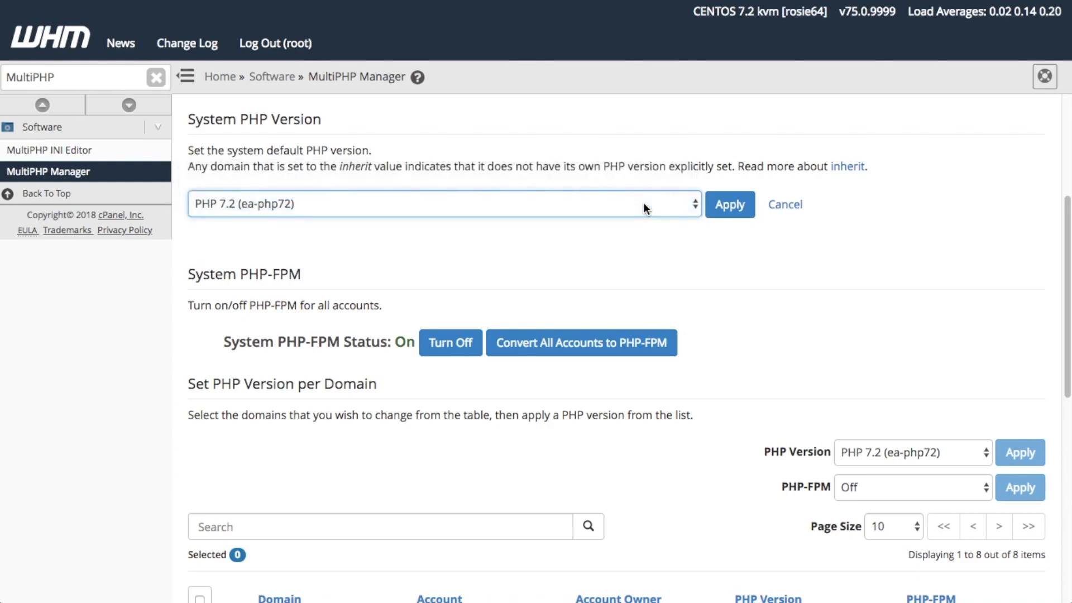
{"action": "left_click", "coordinate": [730, 205]}
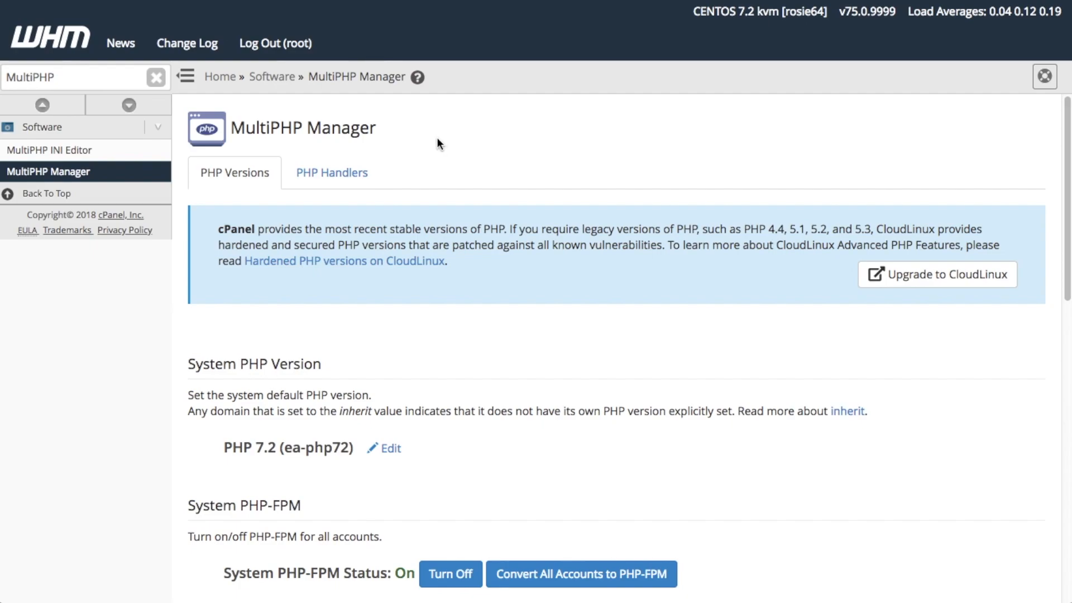
- Apply suphp as the PHP handler for PHP 7.0 (ea-php70)
{"action": "left_click", "coordinate": [346, 173]}
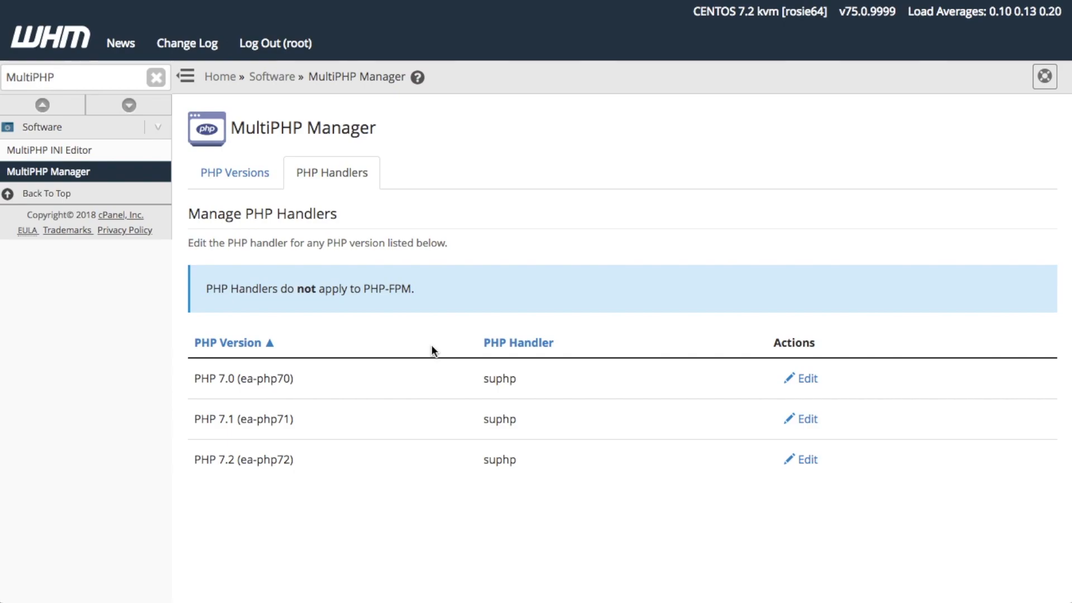
{"action": "left_click", "coordinate": [808, 380]}
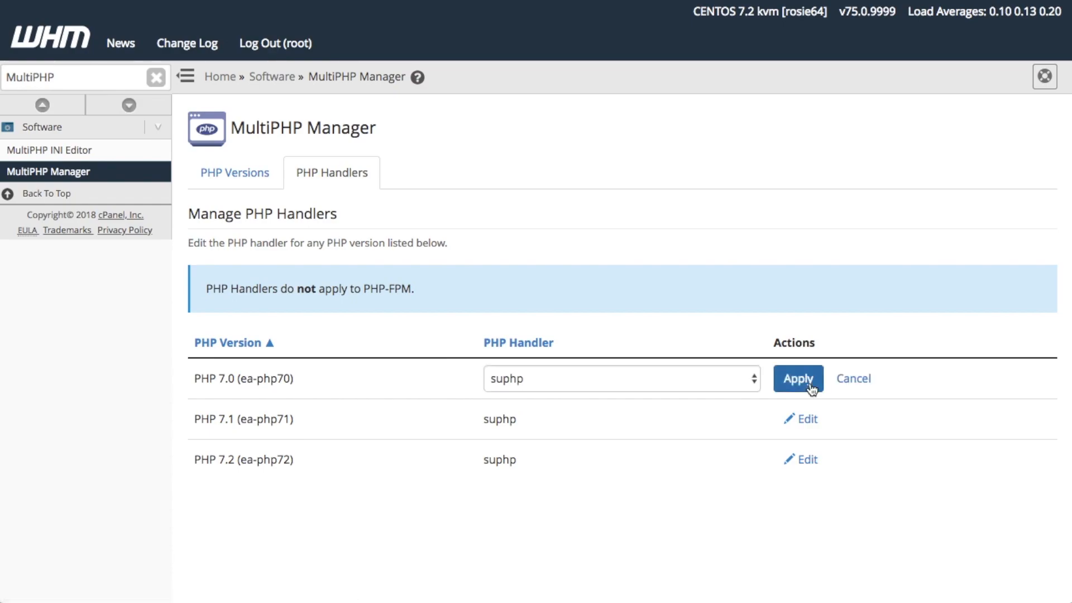
{"action": "left_click", "coordinate": [755, 379]}
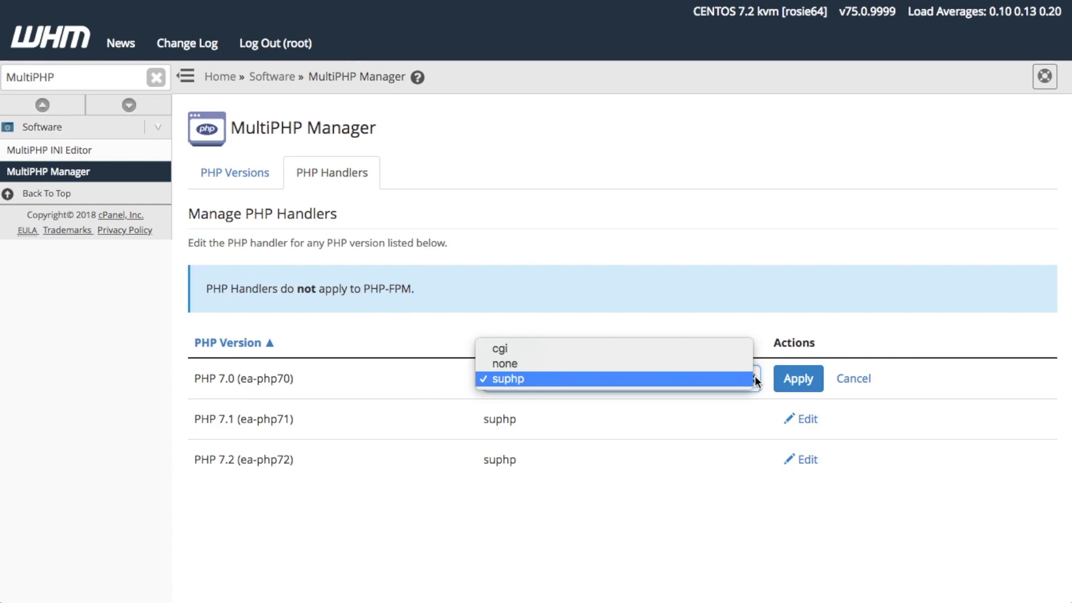
{"action": "left_click", "coordinate": [674, 379]}
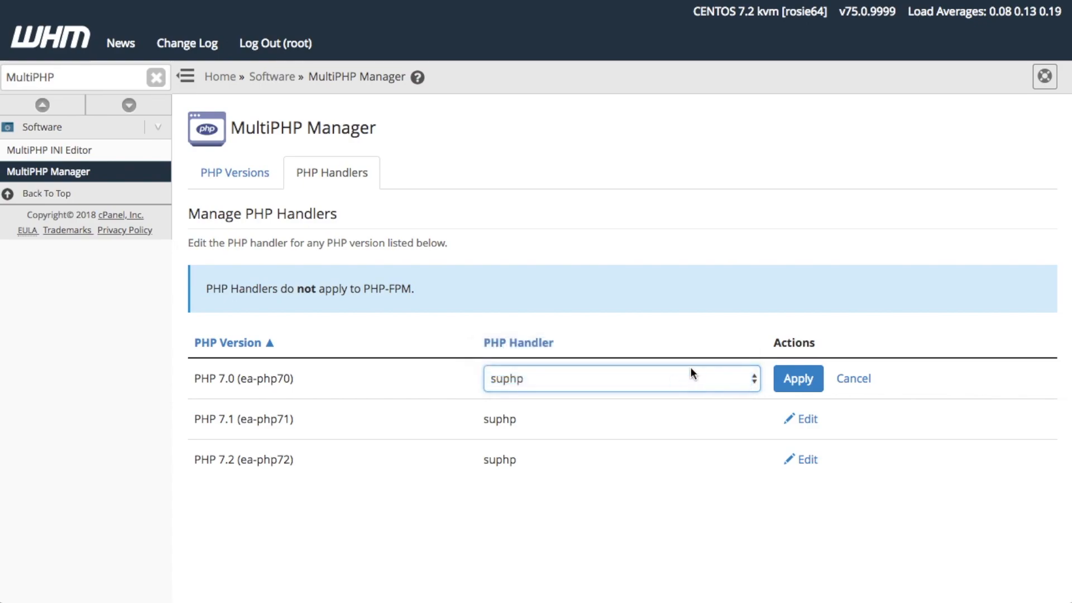
{"action": "left_click", "coordinate": [789, 378]}
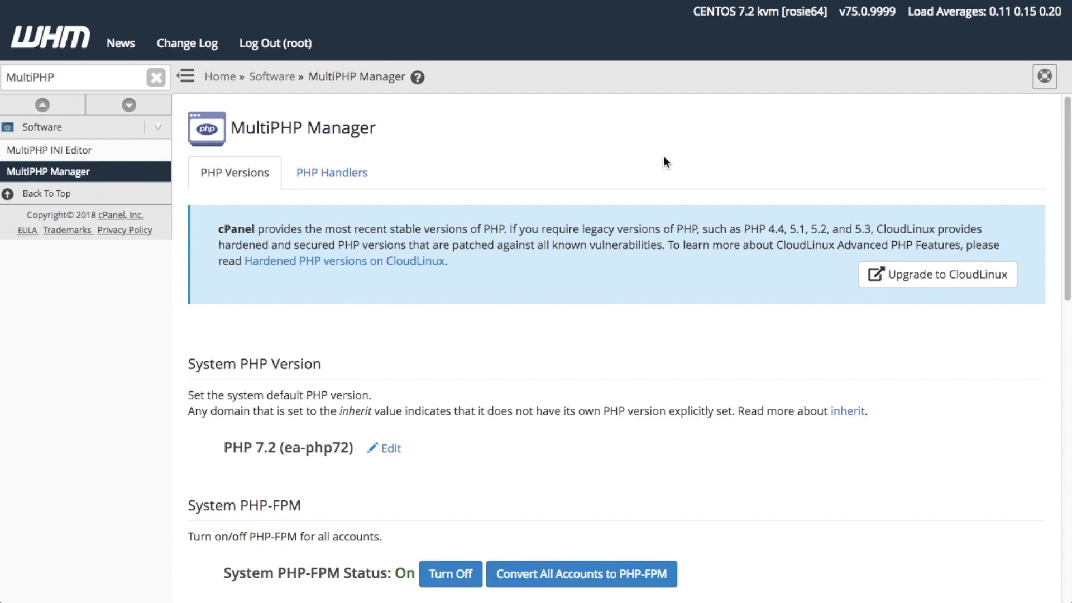
- Set the PHP version of the single domain example.com to PHP 7.2 (ea-php72)
{"action": "scroll", "coordinate": [664, 162], "scroll_direction": "down", "scroll_amount": 10}
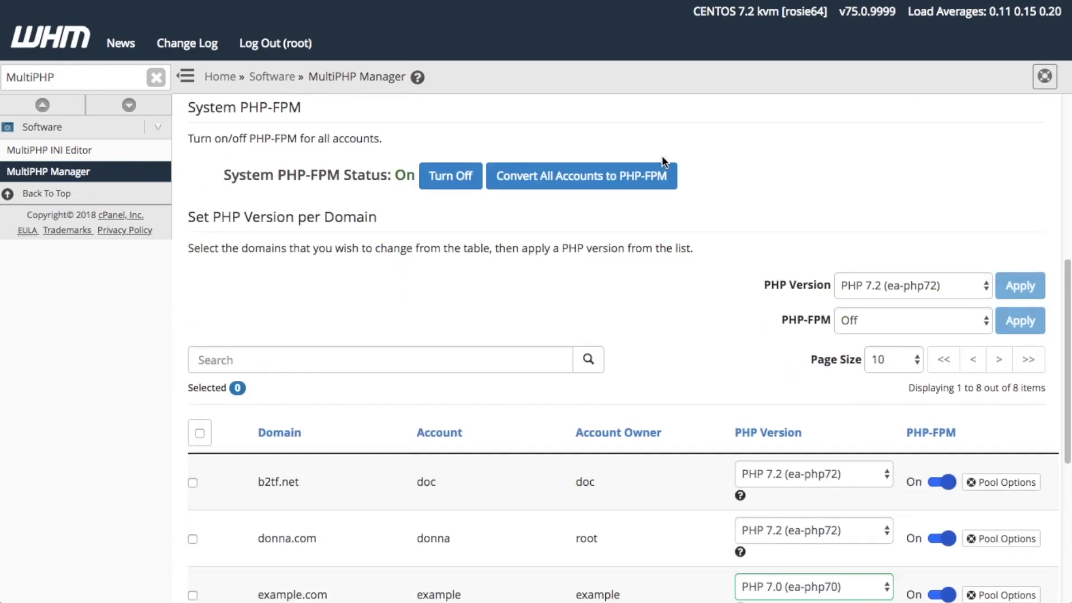
{"action": "scroll", "coordinate": [663, 159], "scroll_direction": "down", "scroll_amount": 4}
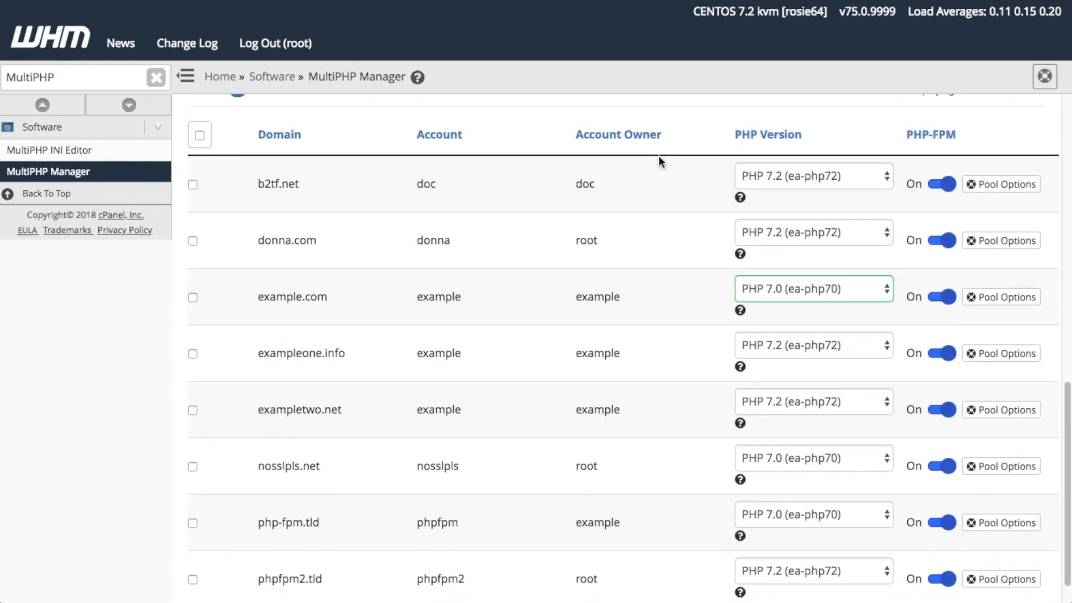
{"action": "scroll", "coordinate": [658, 157], "scroll_direction": "down", "scroll_amount": 1}
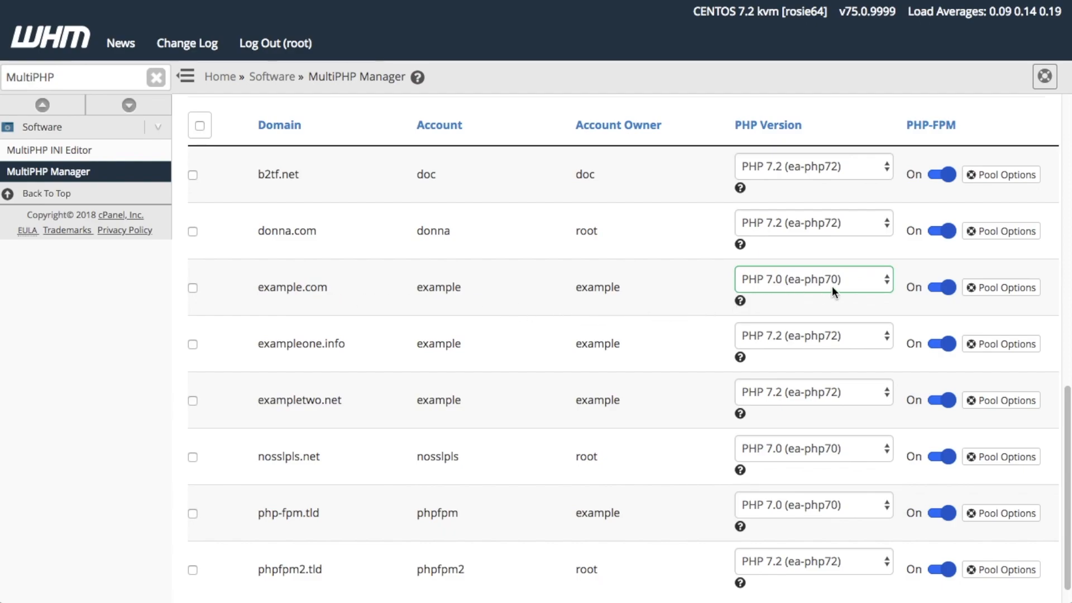
{"action": "left_click", "coordinate": [886, 278]}
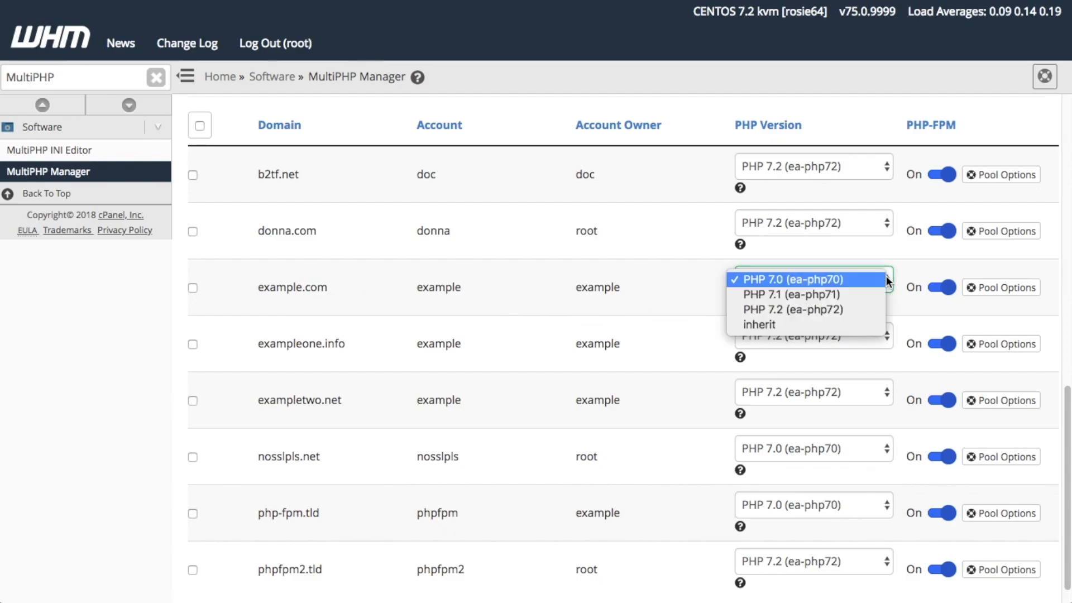
{"action": "left_click", "coordinate": [843, 310]}
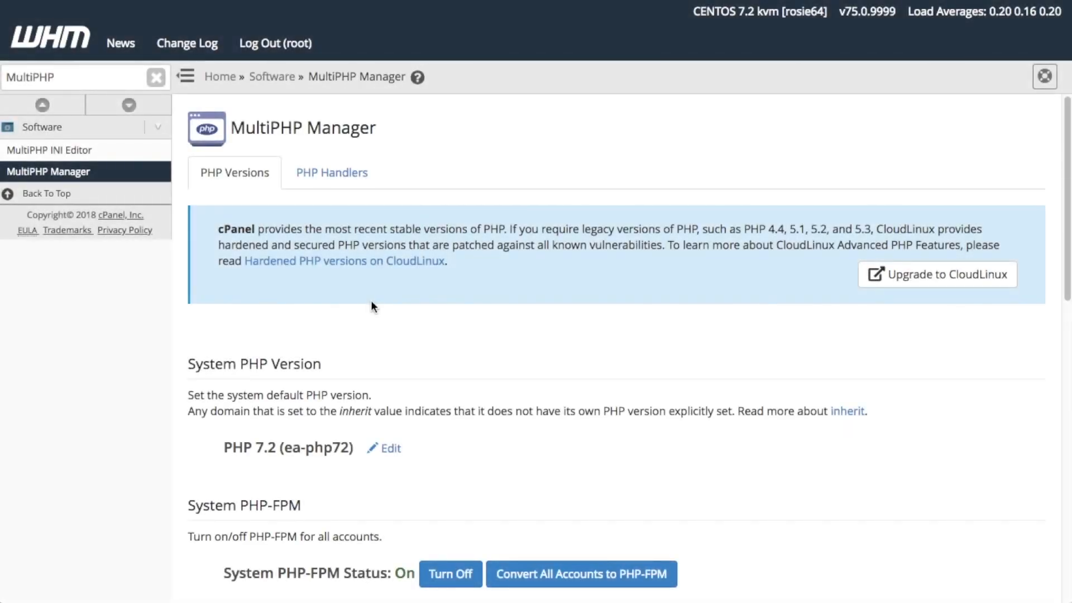
- Select the domains example.com and exampleone.info and apply PHP 7.2 (ea-php72) to both at once
{"action": "scroll", "coordinate": [371, 306], "scroll_direction": "down", "scroll_amount": 15}
{"action": "scroll", "coordinate": [371, 306], "scroll_direction": "up", "scroll_amount": 1}
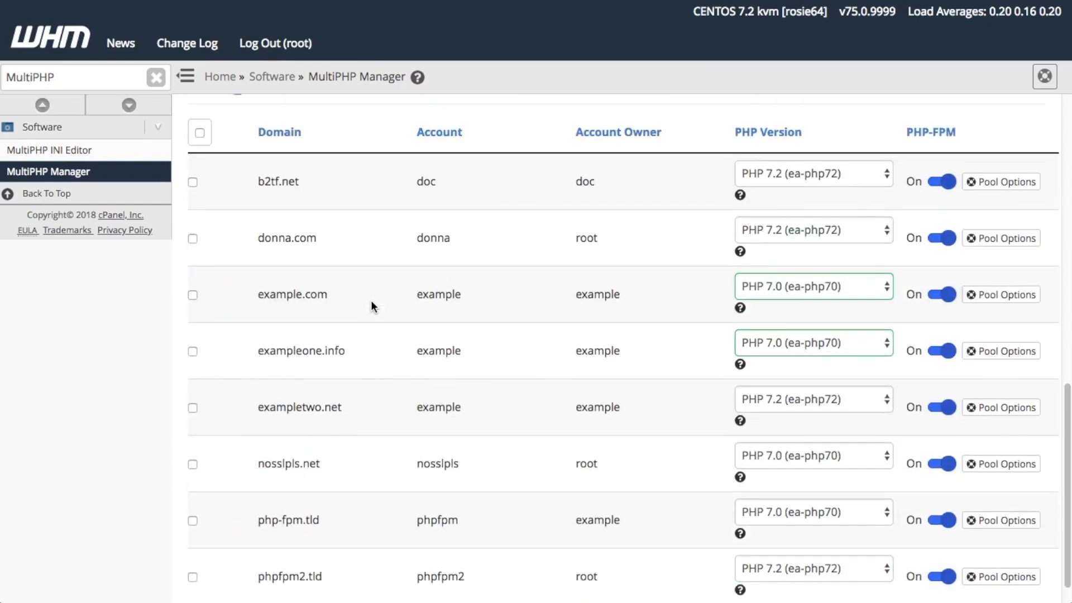
{"action": "scroll", "coordinate": [371, 301], "scroll_direction": "down", "scroll_amount": 1}
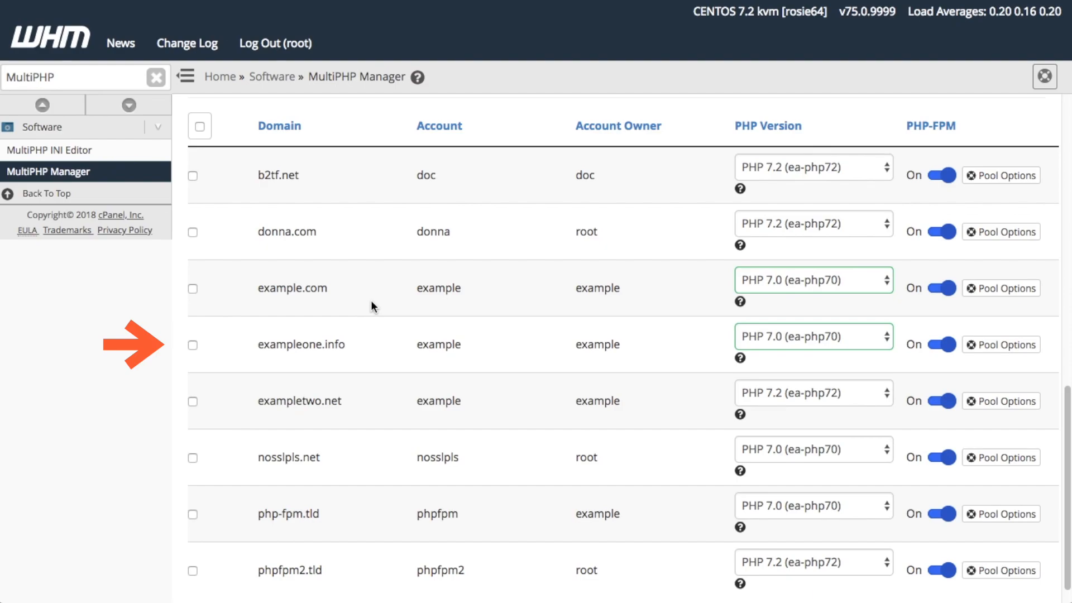
{"action": "left_click", "coordinate": [192, 289]}
{"action": "scroll", "coordinate": [193, 294], "scroll_direction": "down", "scroll_amount": 1}
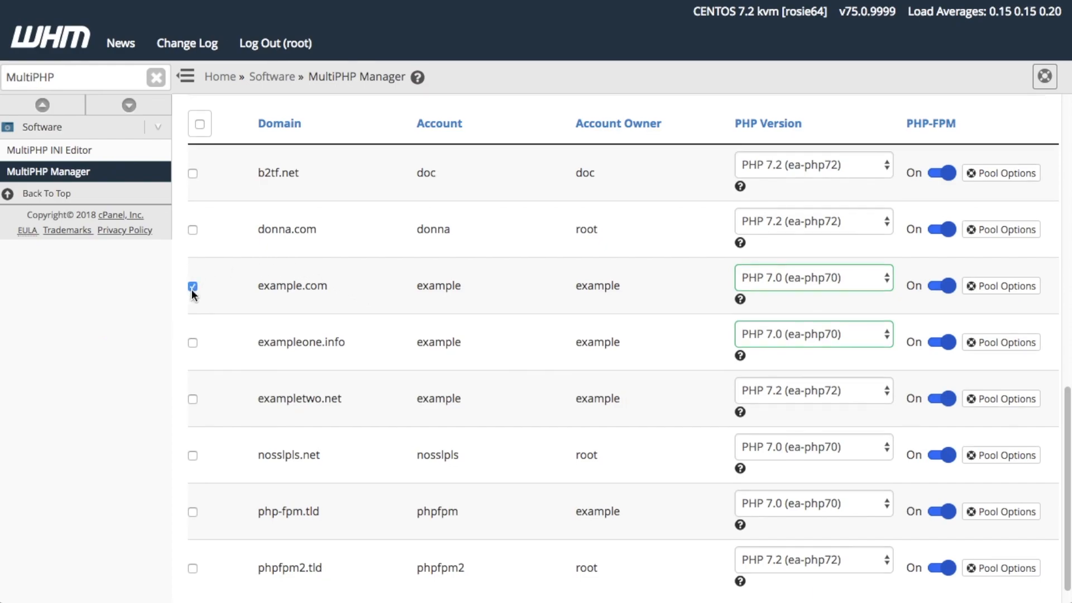
{"action": "left_click", "coordinate": [193, 342]}
{"action": "scroll", "coordinate": [219, 335], "scroll_direction": "up", "scroll_amount": 5}
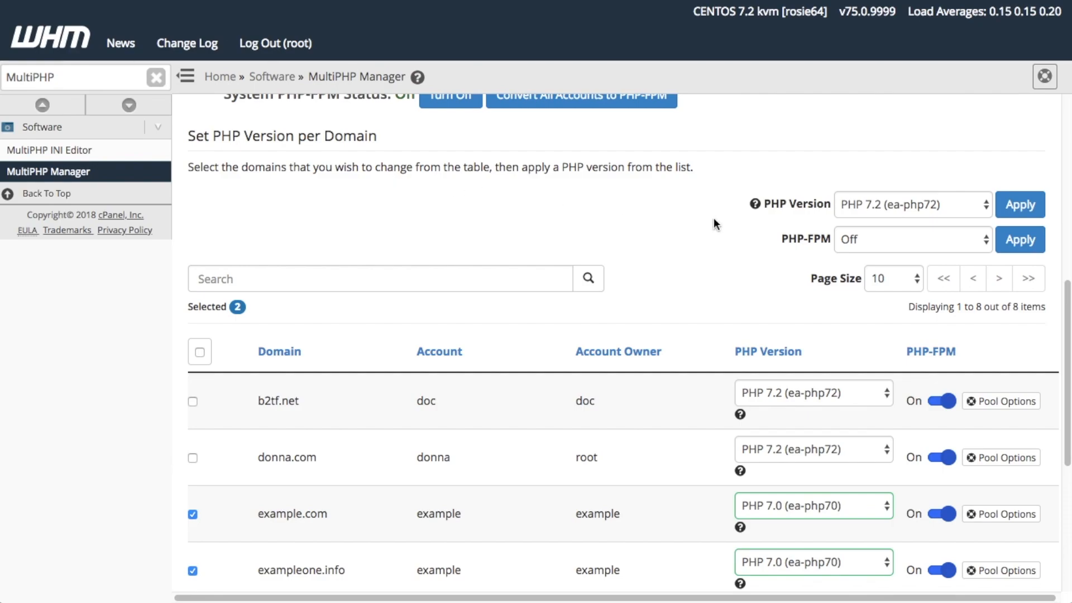
{"action": "left_click", "coordinate": [977, 211]}
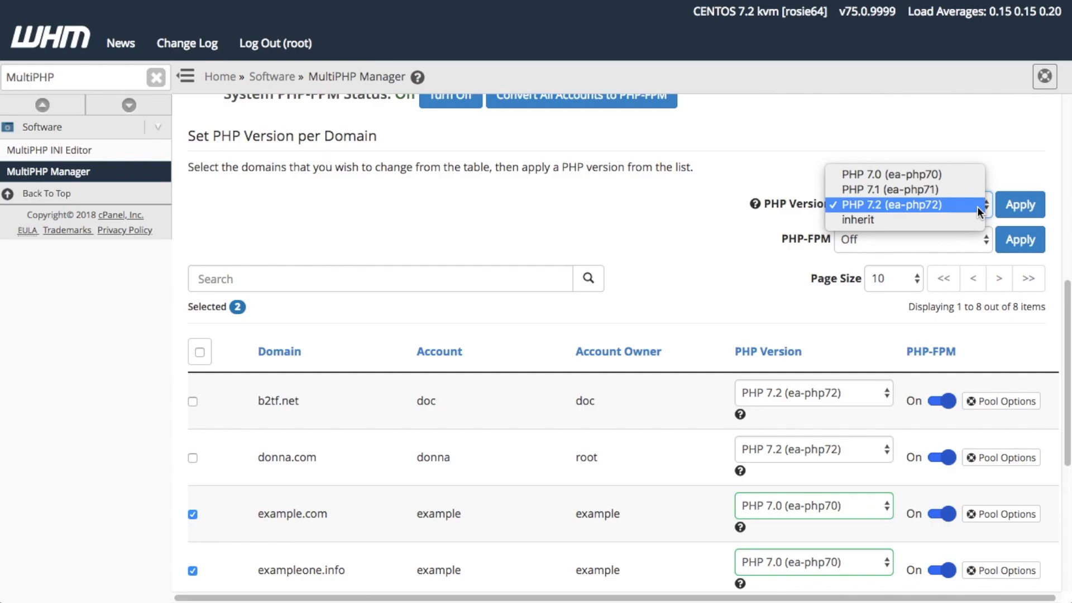
{"action": "left_click", "coordinate": [978, 206]}
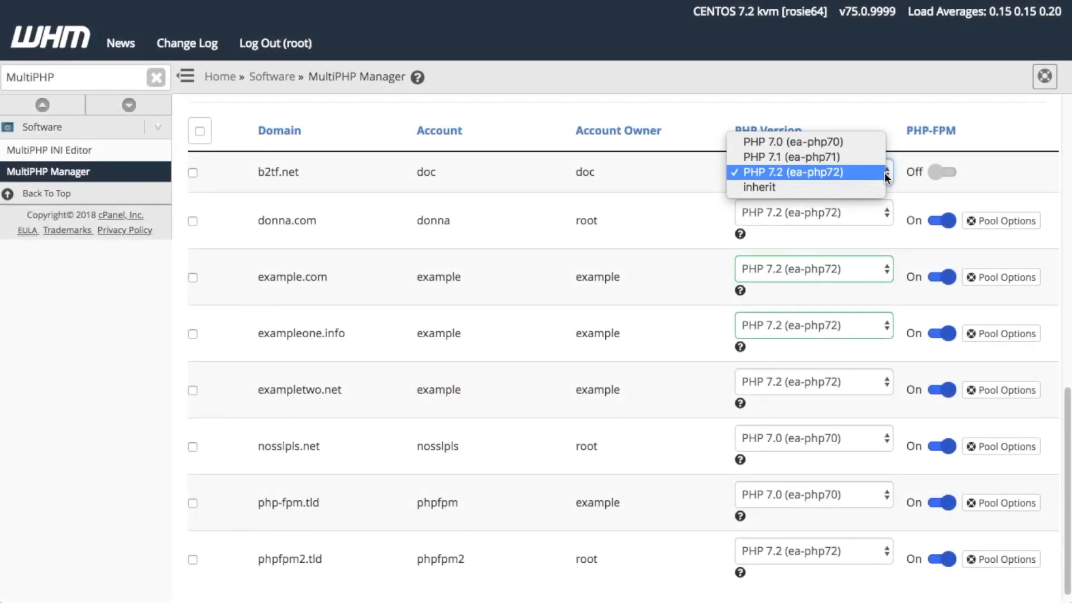
- Set the PHP version of the domain b2tf.net to inherit
{"action": "left_click", "coordinate": [859, 187]}
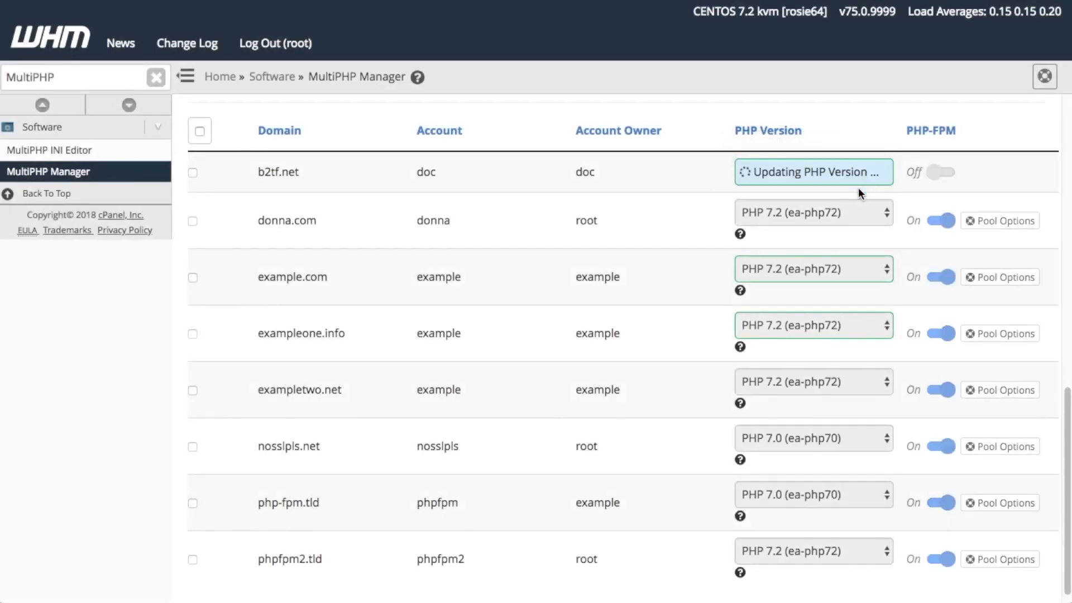